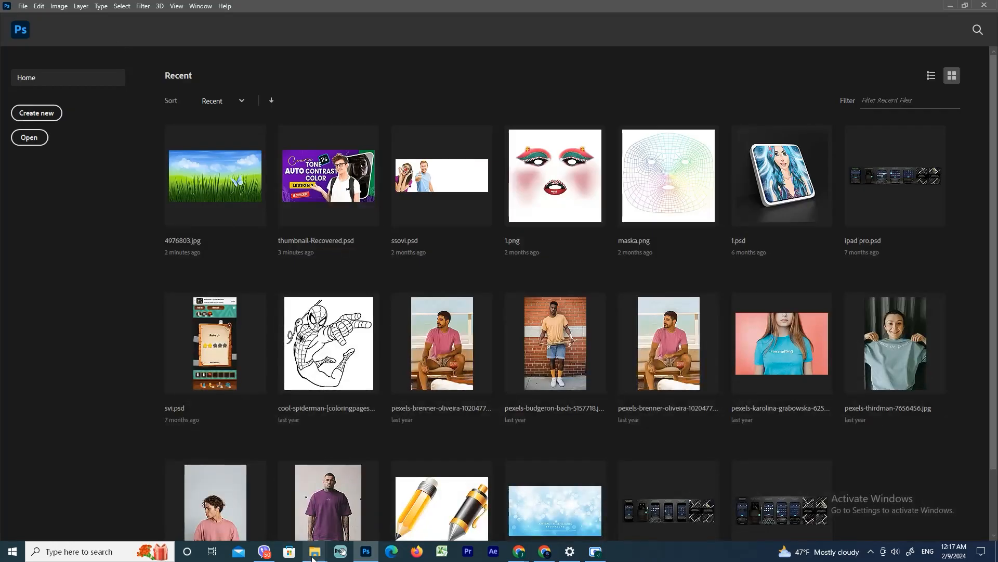
Step: Try to open 4976803 and the three pngwing.com butterfly images together from the Lekcija4 folder
mouse_move(320, 556)
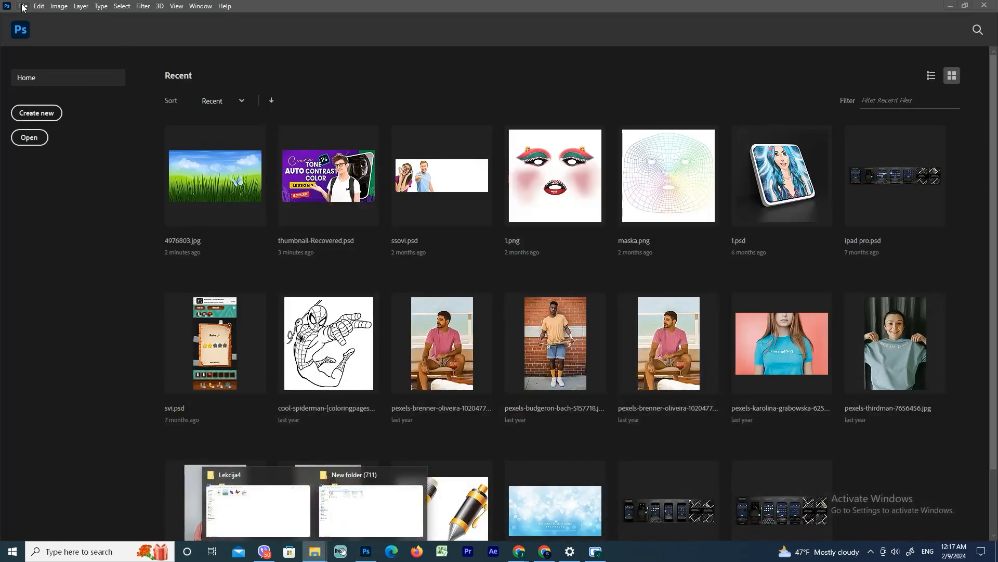
left_click(23, 7)
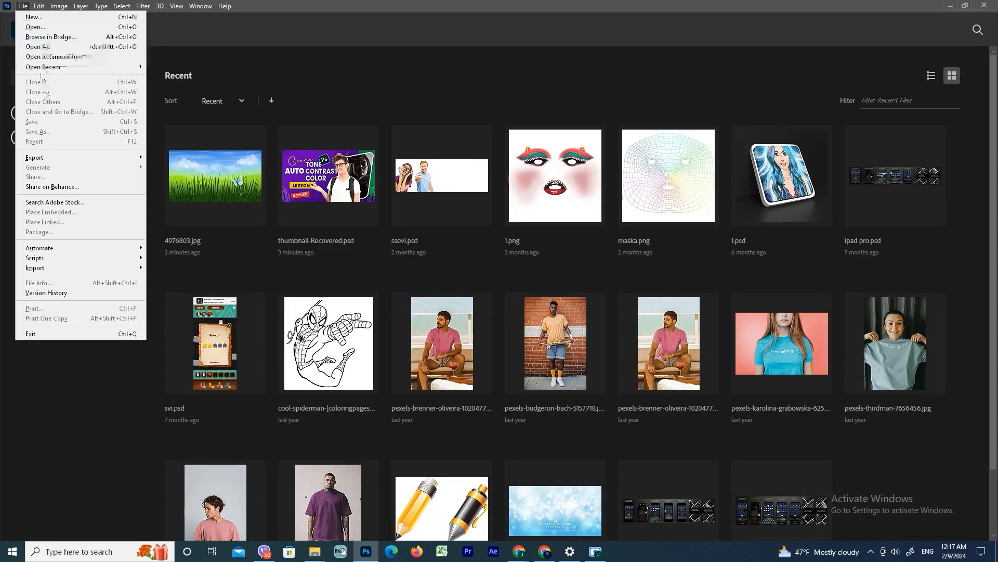
left_click(35, 27)
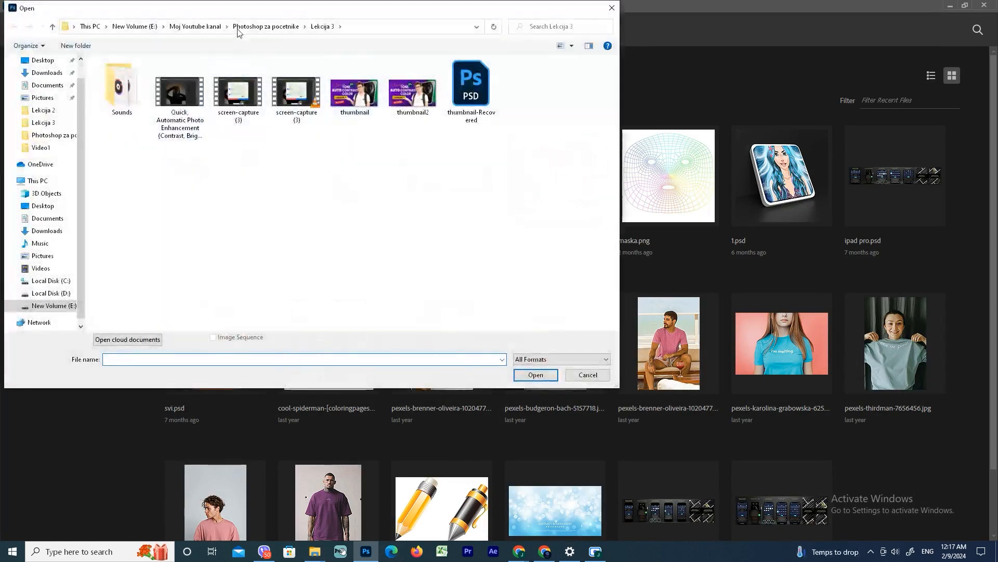
left_click(253, 28)
double_click(140, 108)
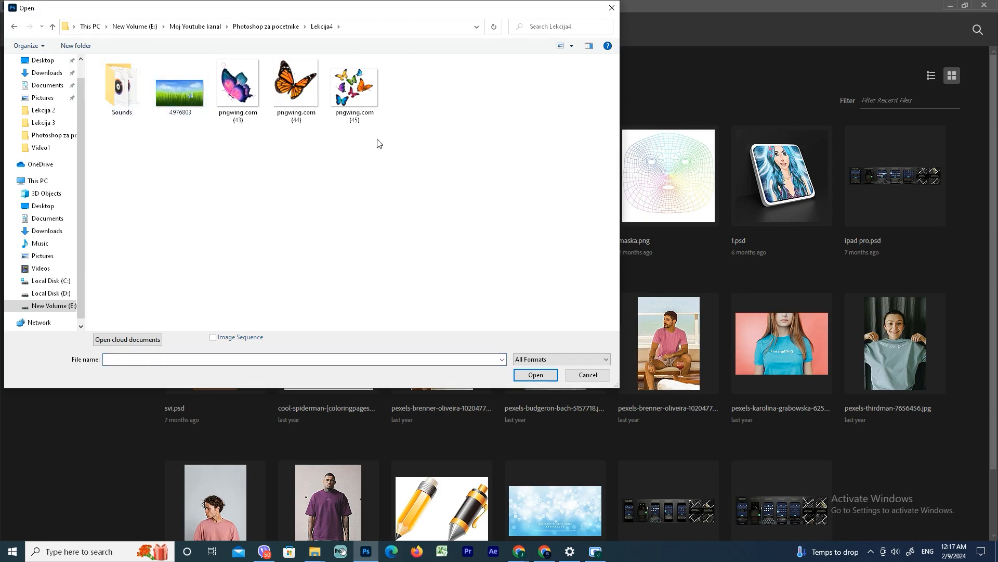
left_click_drag(421, 77, 173, 126)
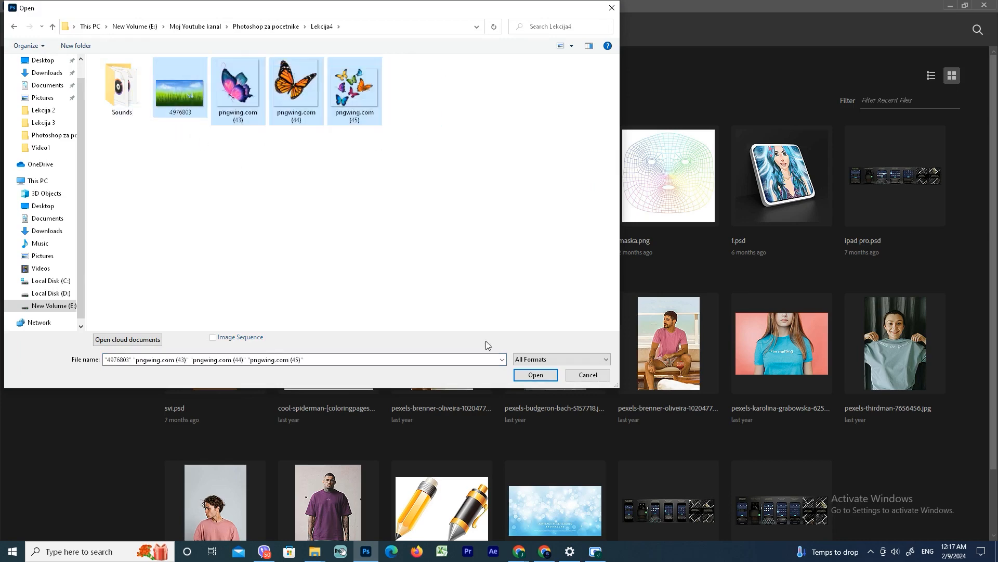
left_click(535, 375)
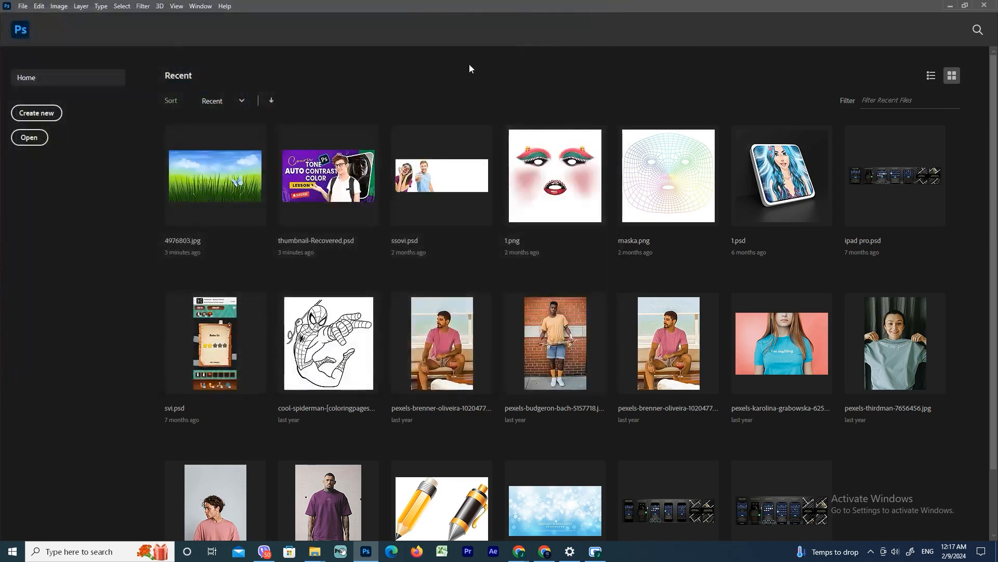
Step: Bring image 4976803 and the three pngwing.com butterfly files from the Lekcija4 folder window into Photoshop as separate documents
left_click(314, 551)
left_click(260, 512)
left_click_drag(439, 111, 183, 182)
left_click_drag(377, 137, 474, 36)
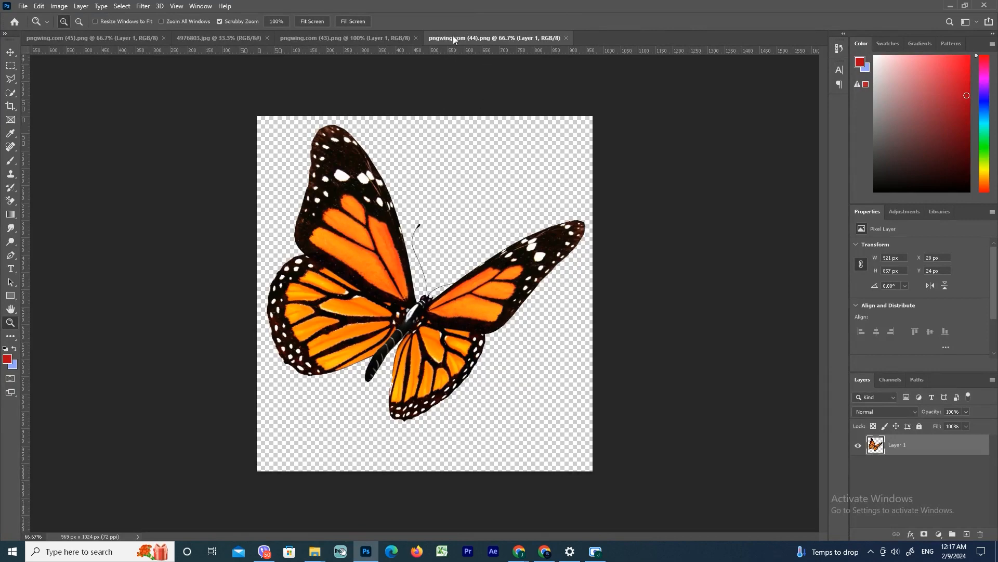
Step: Look through the four open images and place pngwing.com (45).png last in the document order
left_click(351, 36)
left_click(202, 39)
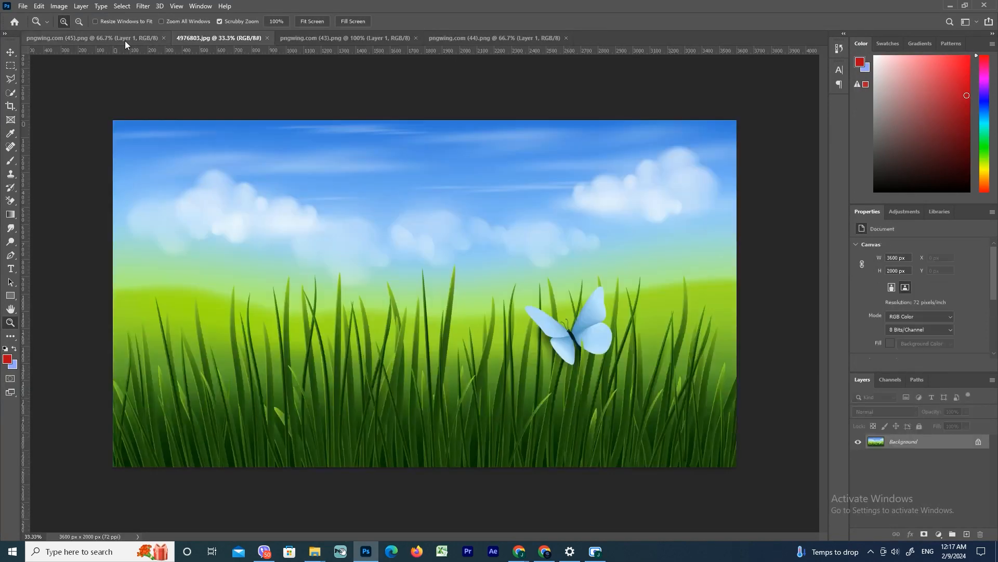
left_click(125, 40)
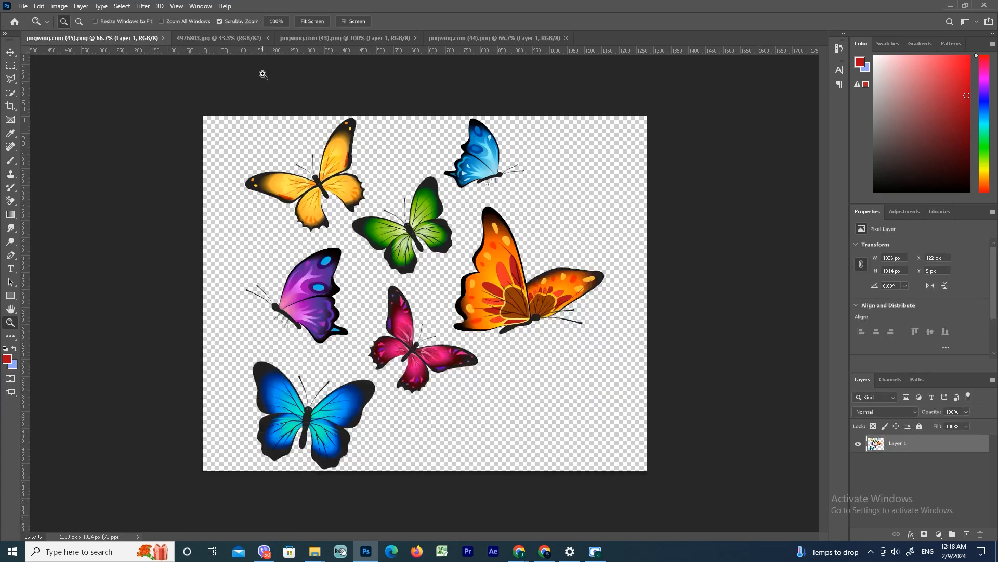
left_click(516, 38)
left_click(335, 40)
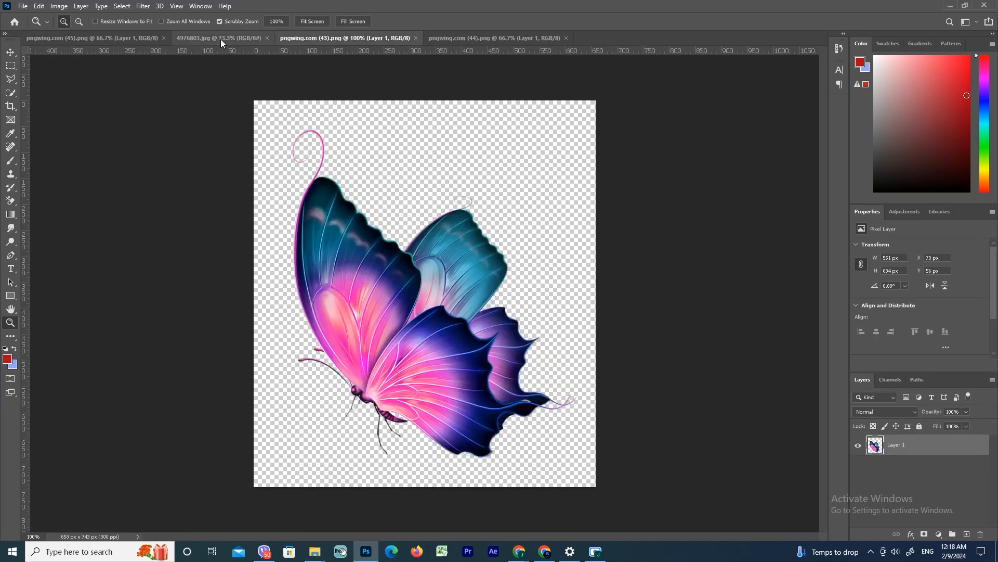
left_click(207, 39)
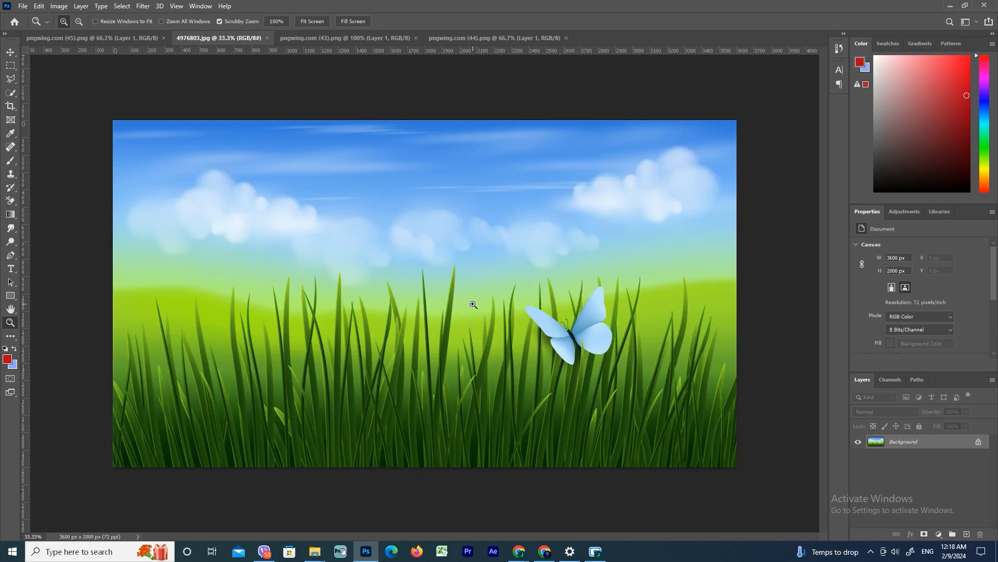
left_click_drag(135, 38, 648, 39)
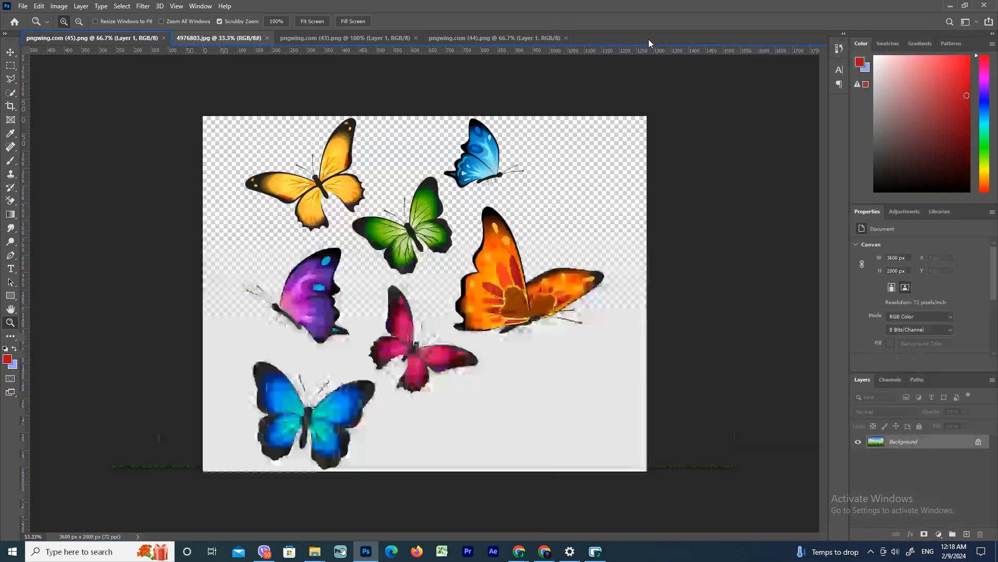
Step: Copy the group of colourful butterflies from pngwing.com (45).png into 4976803.jpg with the Move tool, placing it at about X 1906, Y 440 px
left_click(344, 41)
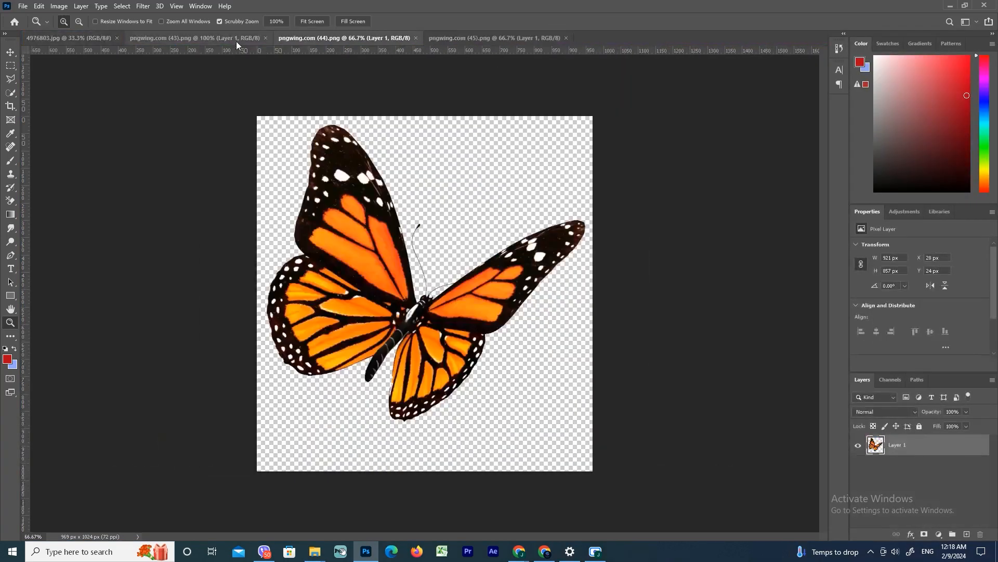
left_click(212, 40)
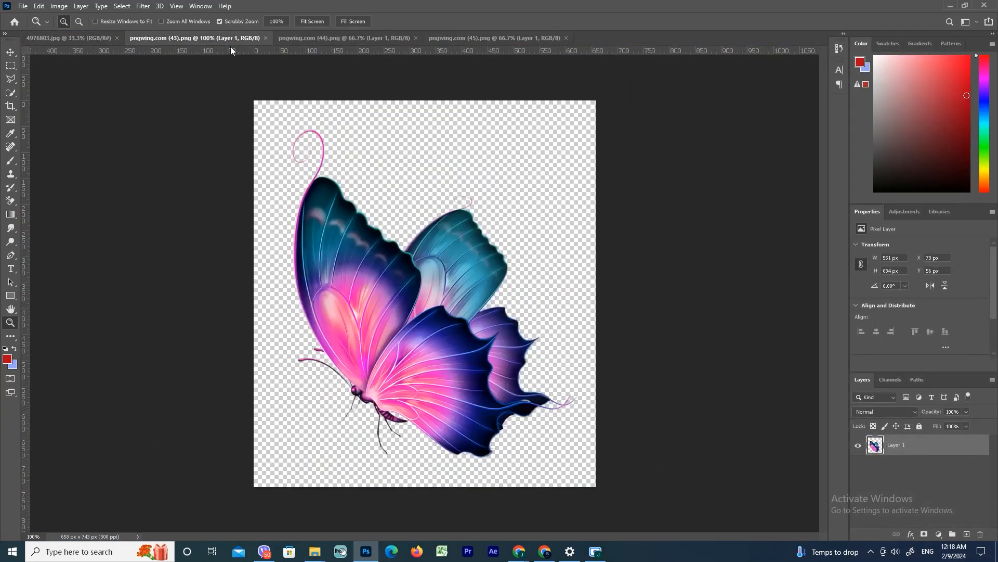
left_click(472, 47)
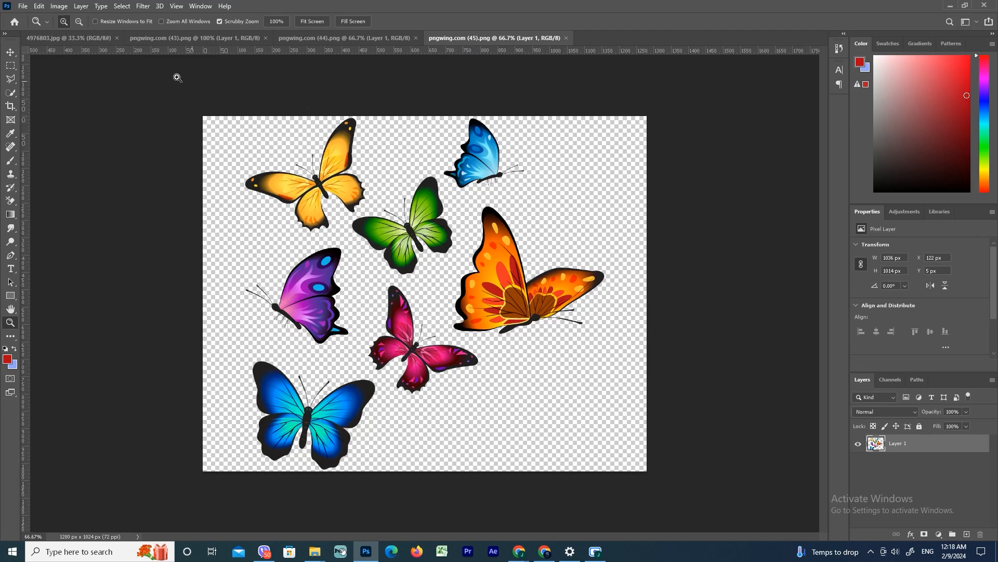
left_click(10, 53)
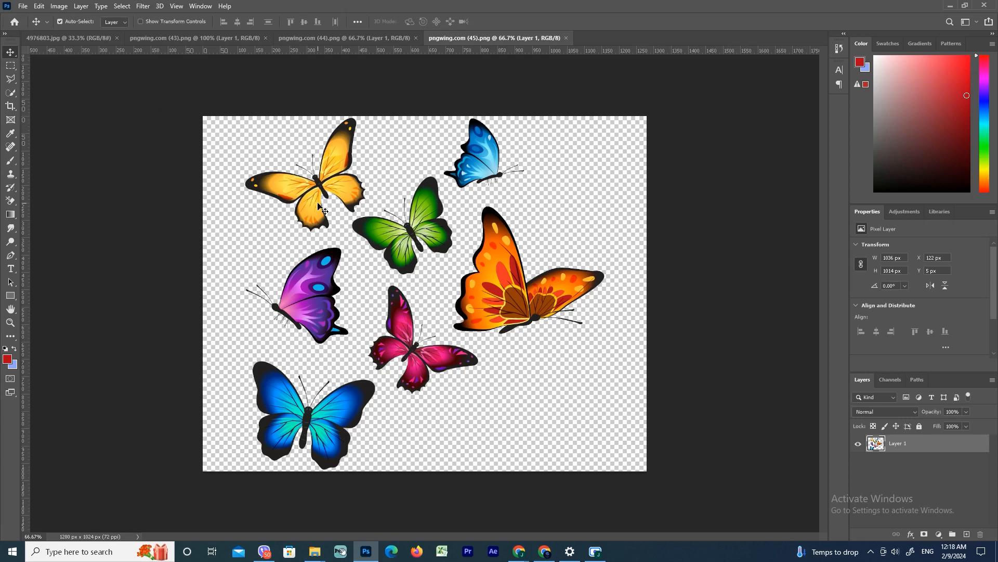
left_click_drag(319, 207, 71, 42)
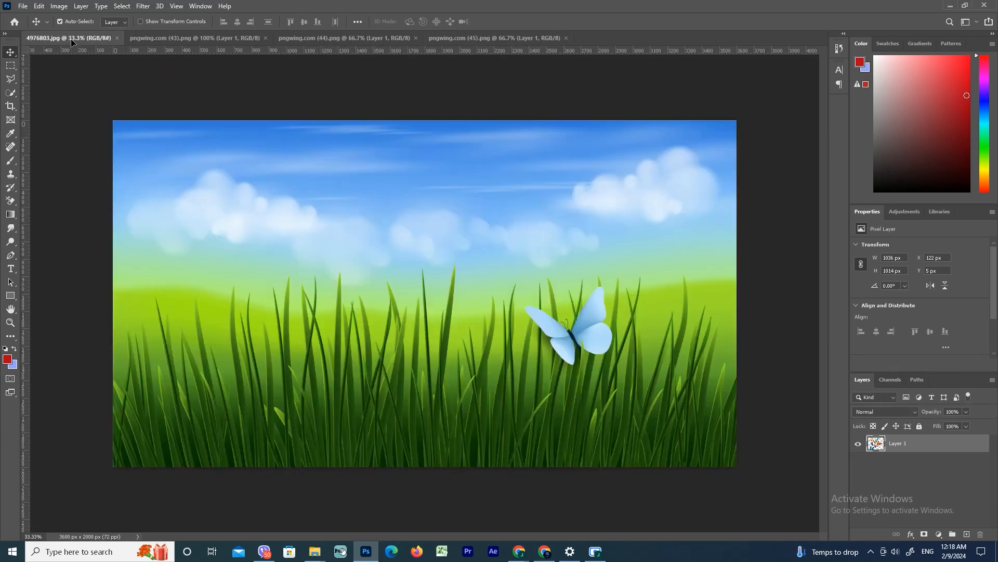
left_click_drag(309, 189, 417, 279)
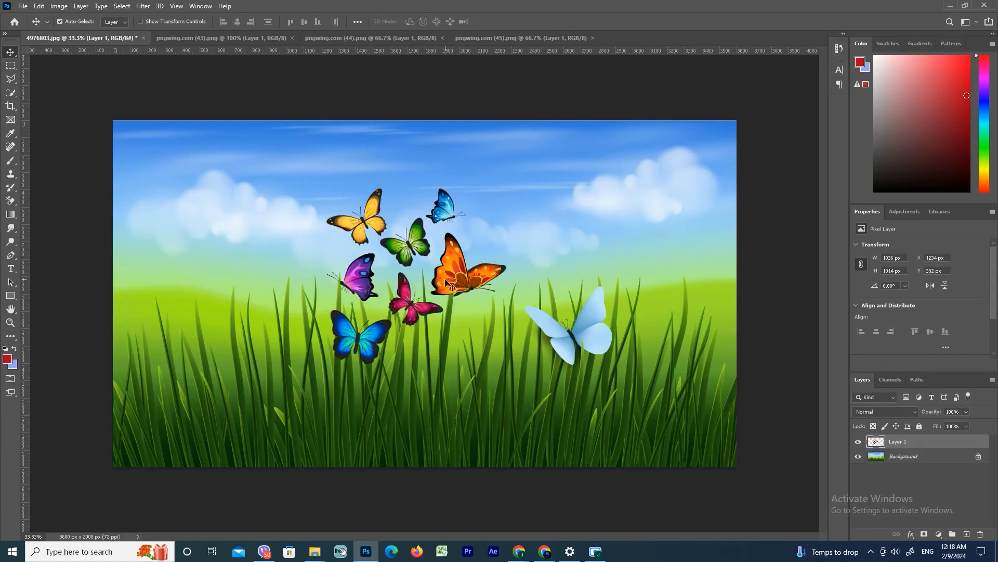
left_click_drag(458, 280, 525, 261)
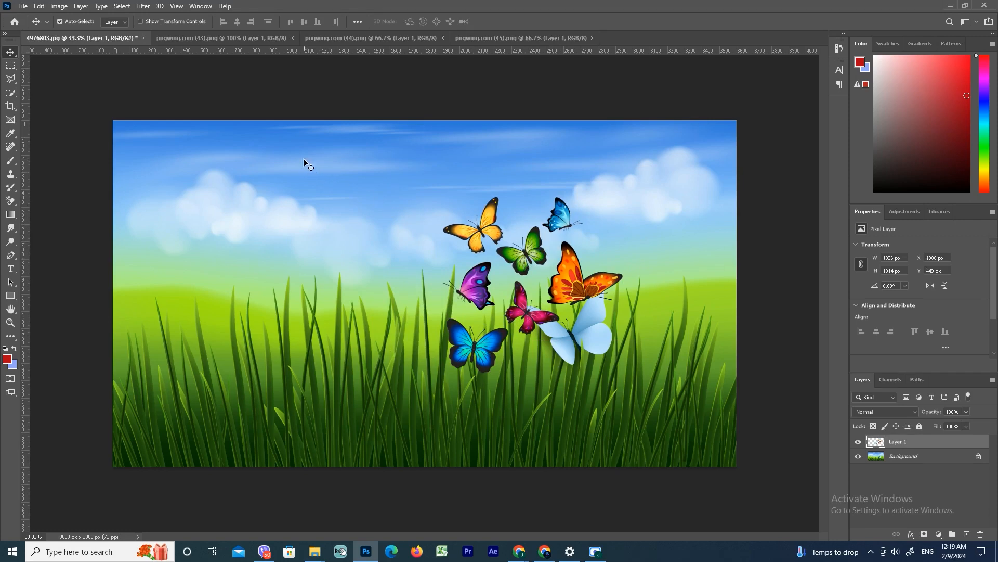
Step: Turn on Show Transform Controls and narrow the butterfly group to 90.73% of its width, keeping its height at 100%
left_click(140, 21)
left_click(140, 21)
left_click(140, 22)
mouse_move(534, 373)
left_mouse_down()
mouse_move(535, 460)
mouse_move(536, 379)
left_mouse_up()
left_click_drag(622, 284, 601, 295)
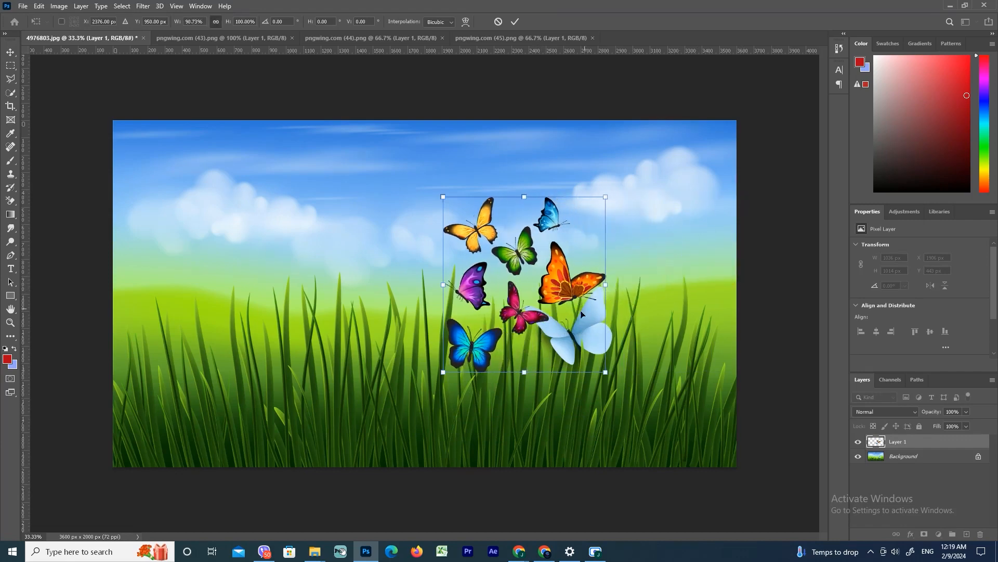
left_click_drag(444, 373, 470, 368)
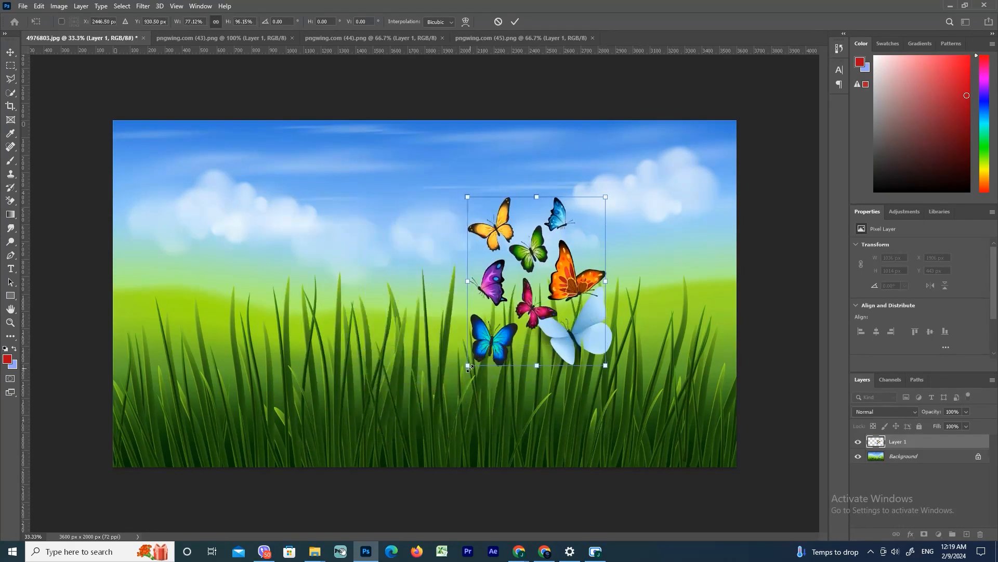
key("ctrl+z")
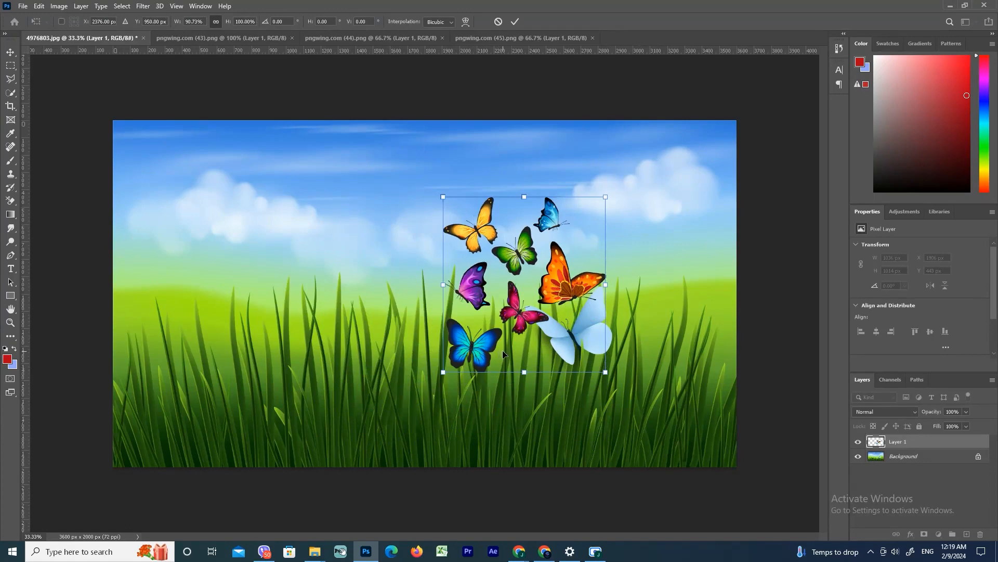
Step: Scale the butterfly group down to about 609 × 657 px and place it in the upper-left sky of the meadow image
left_click_drag(520, 260, 267, 234)
left_click_drag(330, 164, 281, 233)
left_click_drag(250, 269, 266, 197)
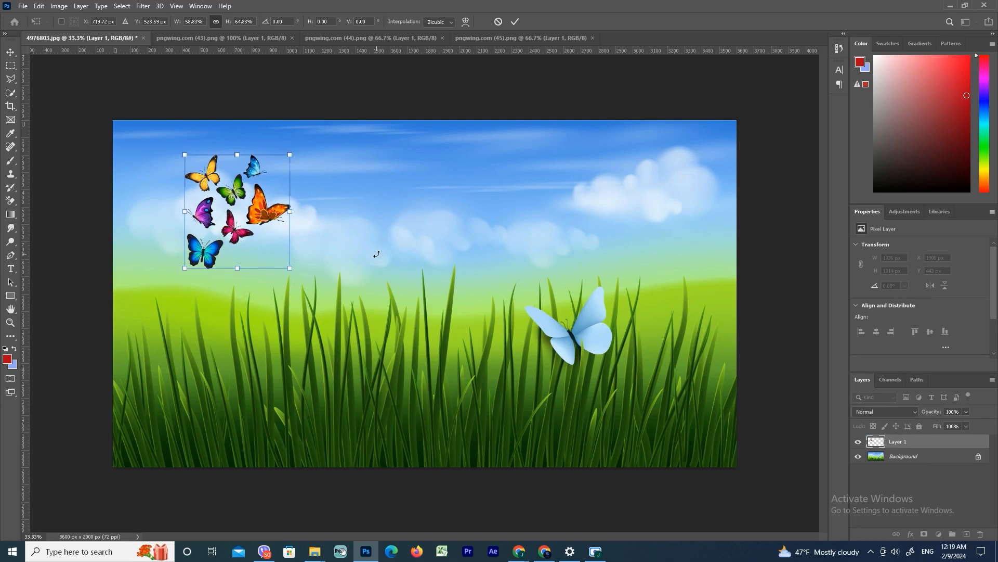
key("Return")
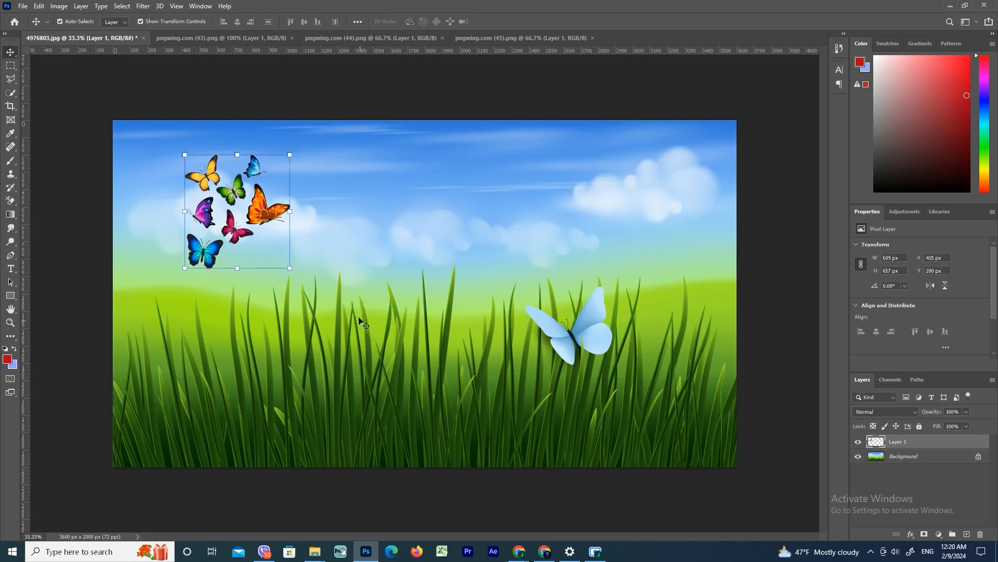
Step: Copy the monarch butterfly from pngwing.com (44).png into the meadow image, scaled to about 707 × 658 px over the grass left of the pale blue butterfly
left_click(367, 38)
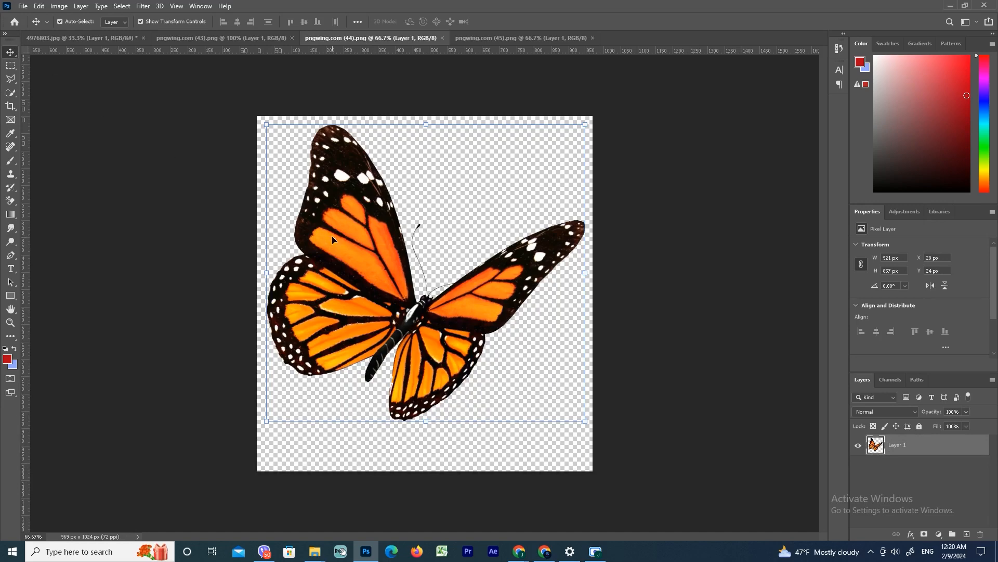
left_click_drag(364, 264, 427, 287)
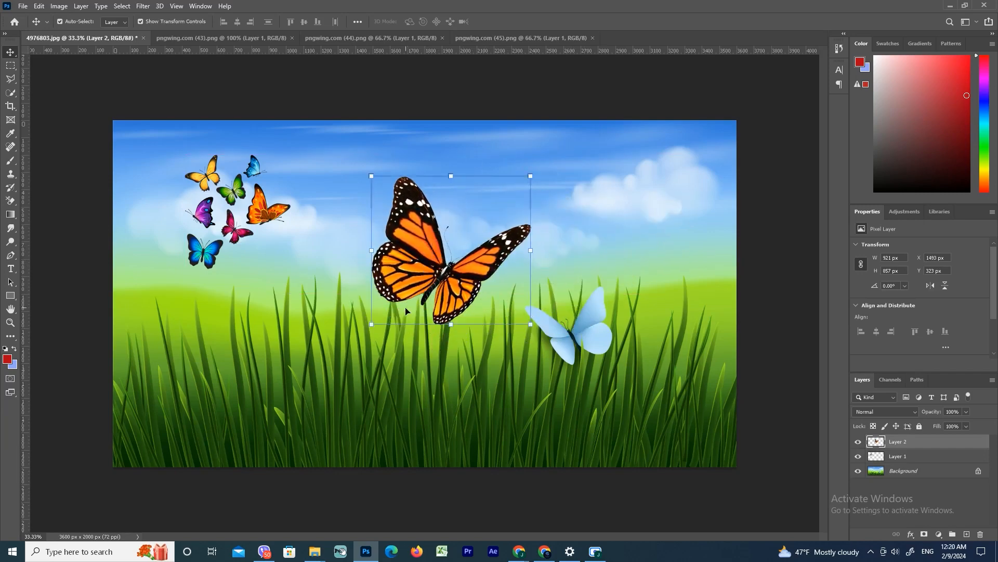
left_click_drag(372, 325, 408, 290)
left_click_drag(452, 233, 327, 350)
key("Return")
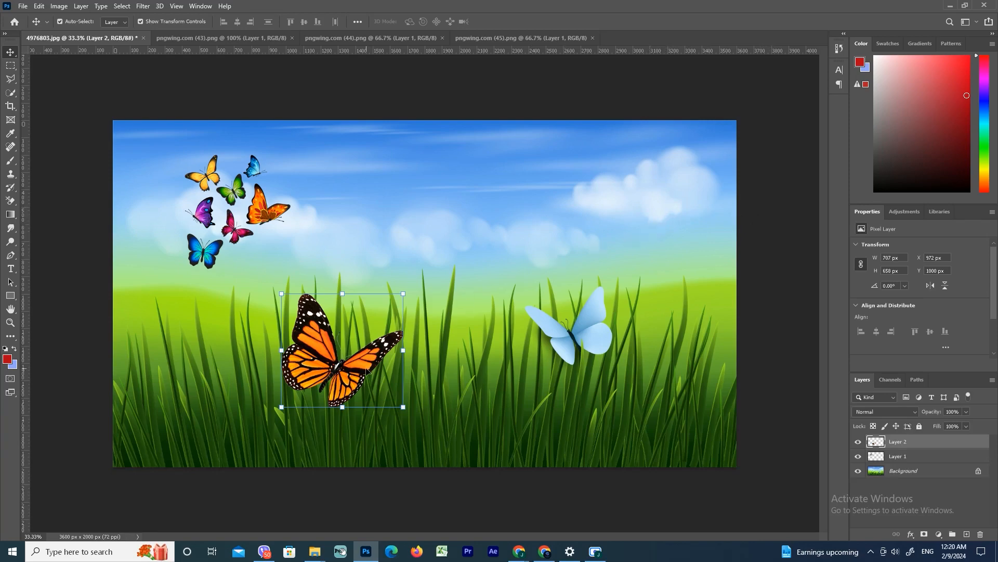
left_click_drag(365, 371, 403, 373)
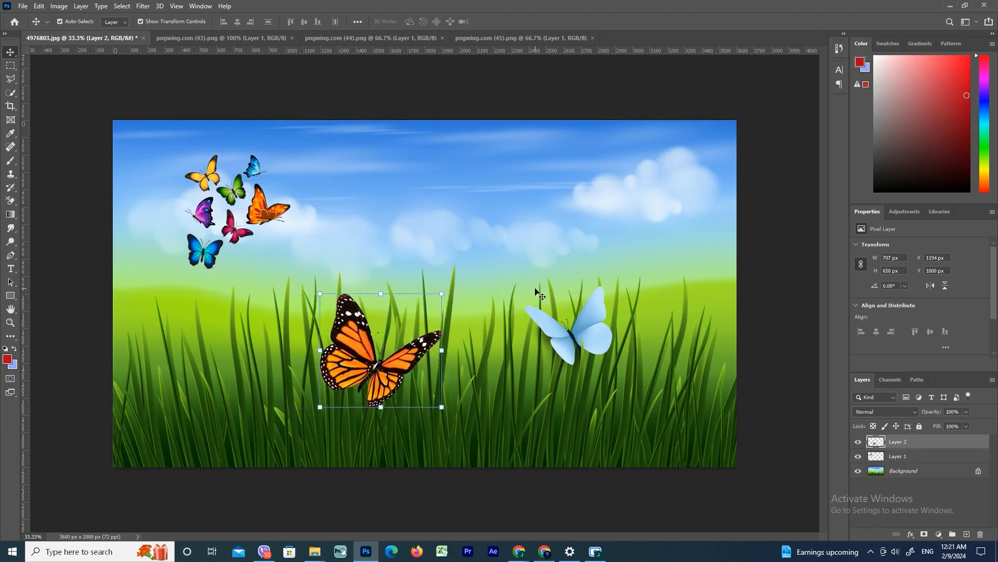
left_click(534, 261)
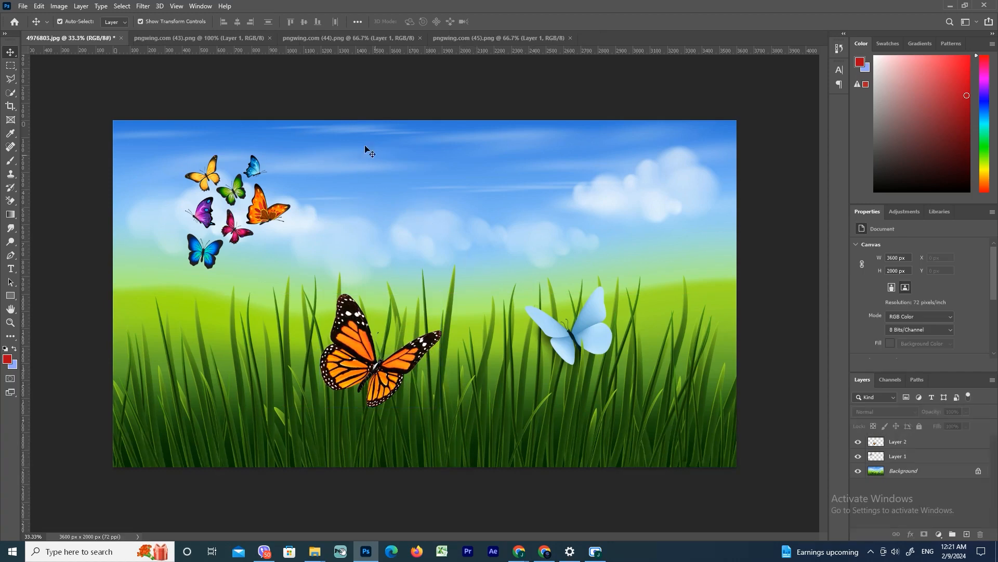
Step: Copy the pink and blue butterfly from pngwing.com (43).png into the meadow image, scaled to about 274 px wide near the right edge above the grass
left_click(236, 39)
left_click_drag(433, 306, 681, 405)
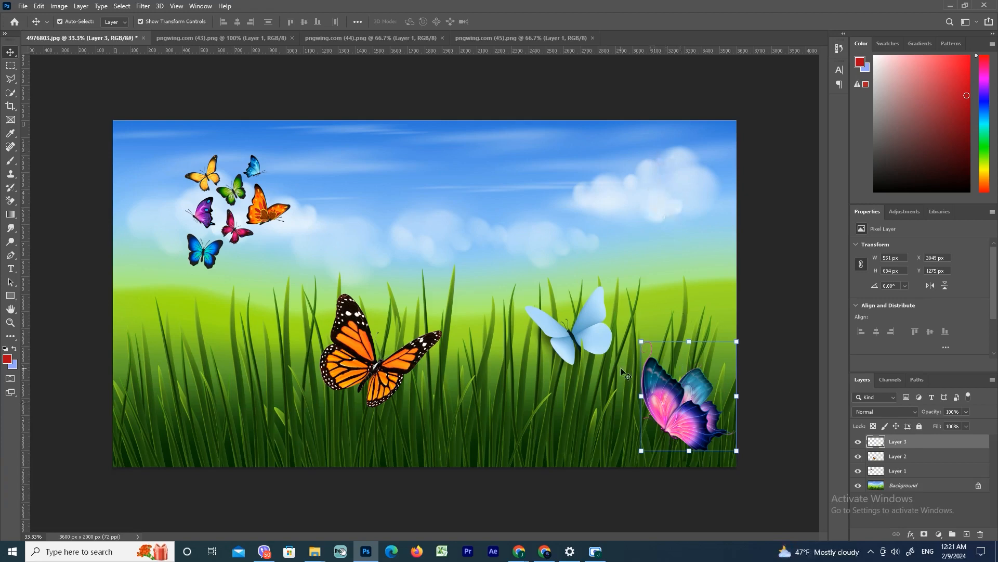
left_click(642, 342)
left_click_drag(642, 342, 681, 283)
key("Return")
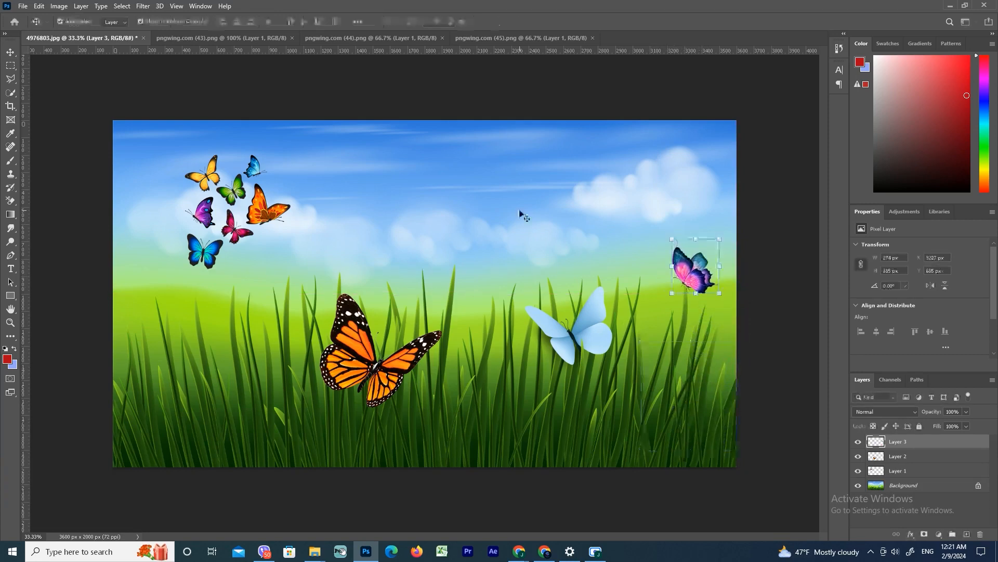
left_click(523, 196)
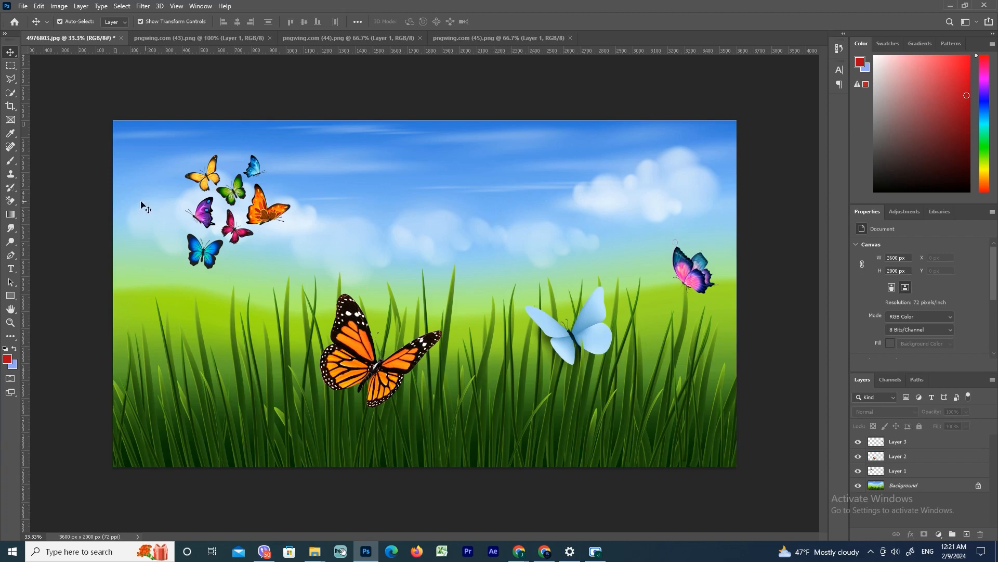
Step: Magnify the meadow image to 66.7% with the Zoom tool and reduce the view to 50%
left_click(10, 324)
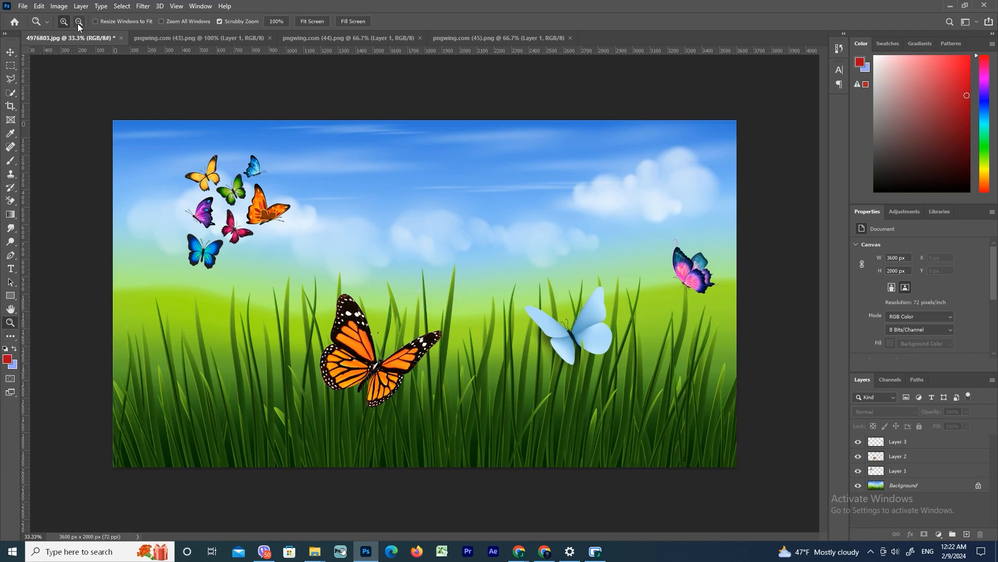
left_click(64, 24)
left_click(398, 263)
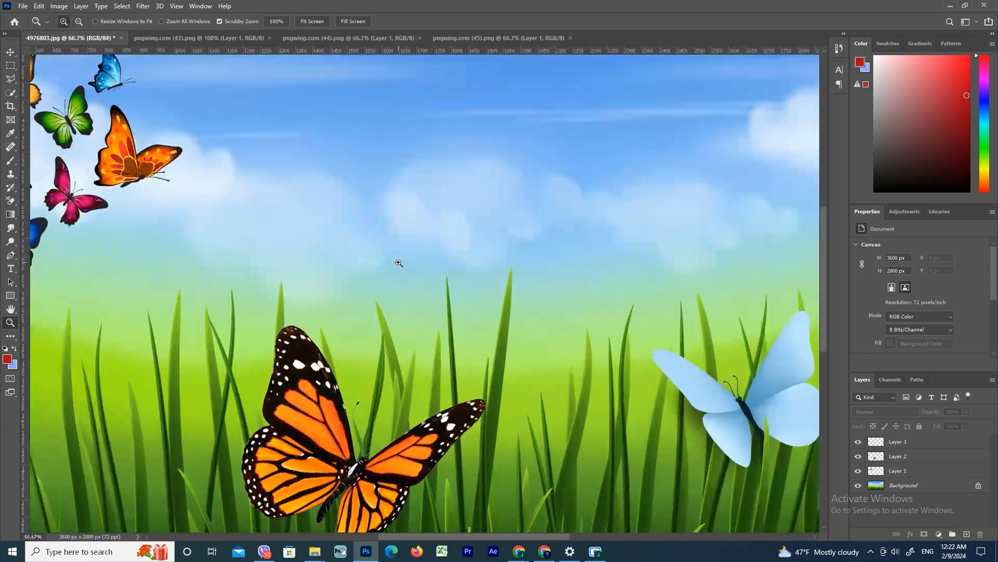
left_click(79, 21)
left_click(480, 345)
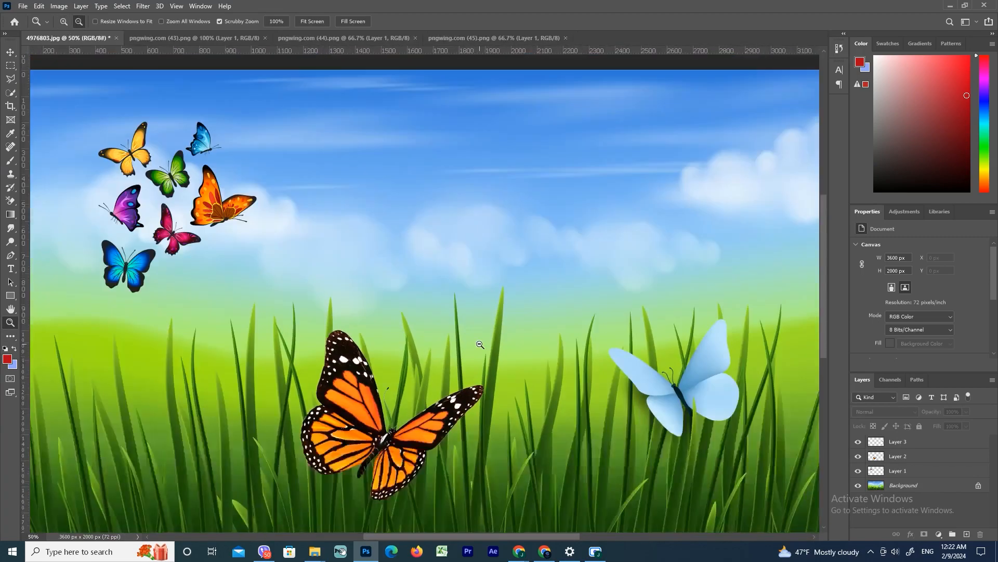
Step: Reduce the meadow image view to 33.3%, then practise continuous zooming out and in, finishing magnified at about 59%
left_click(480, 345)
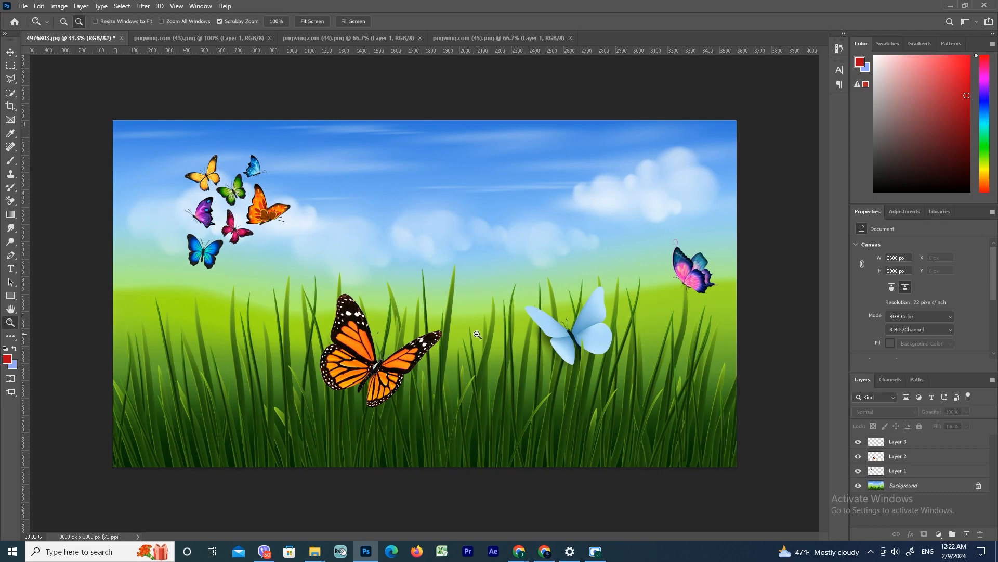
key("alt")
scroll(461, 276, "down", 5)
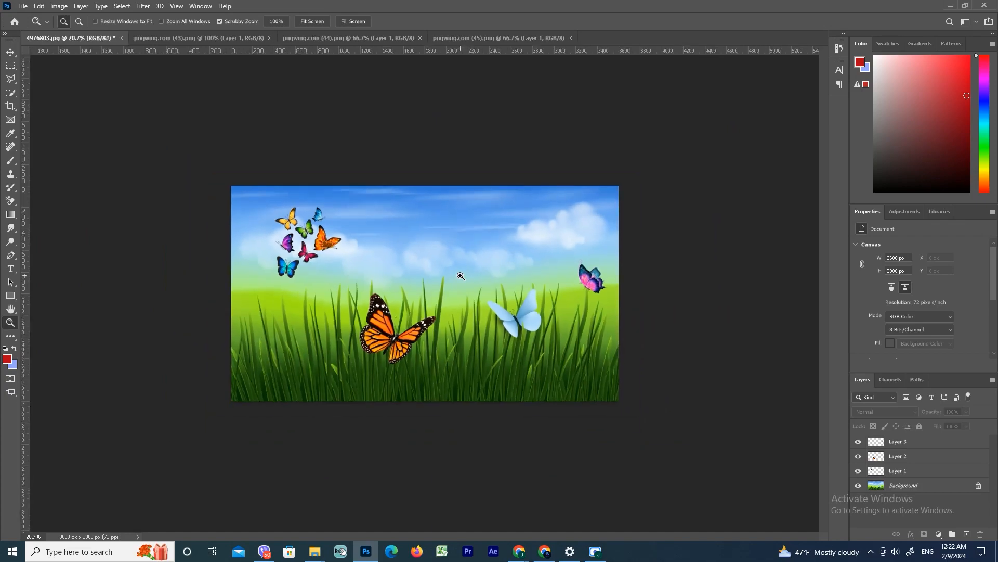
scroll(461, 275, "up", 12)
scroll(460, 276, "down", 13)
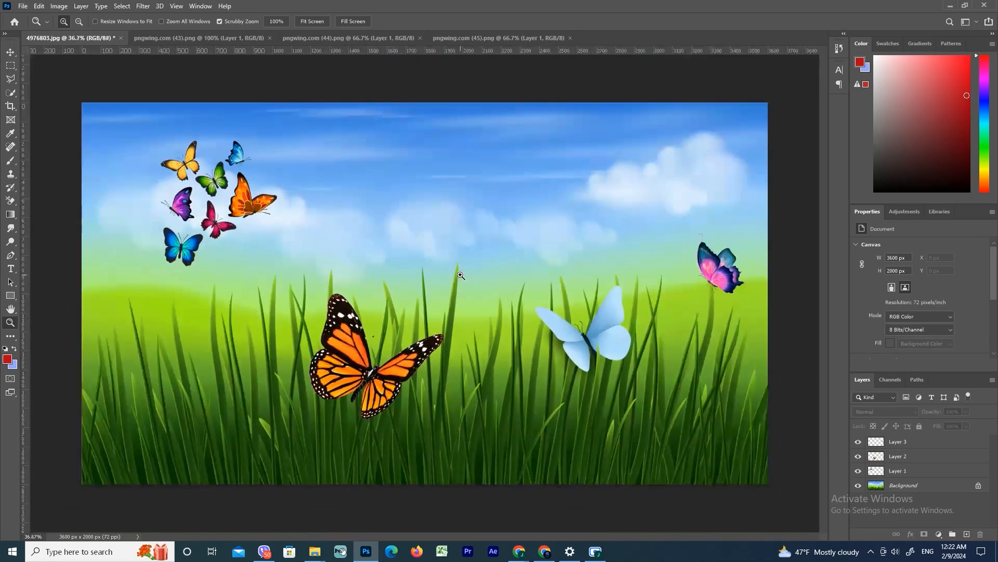
scroll(460, 275, "up", 7)
scroll(460, 276, "up", 2)
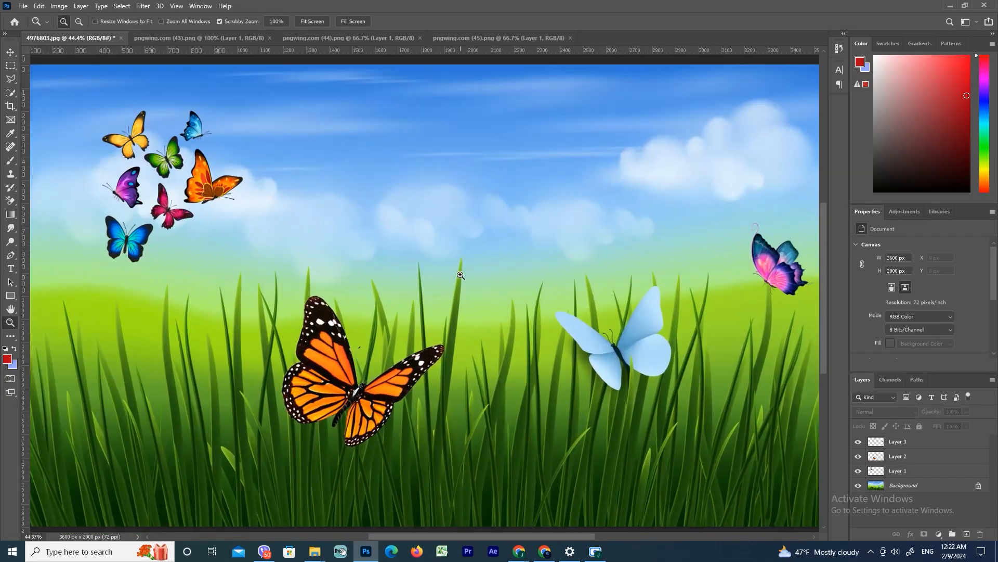
scroll(461, 275, "down", 2)
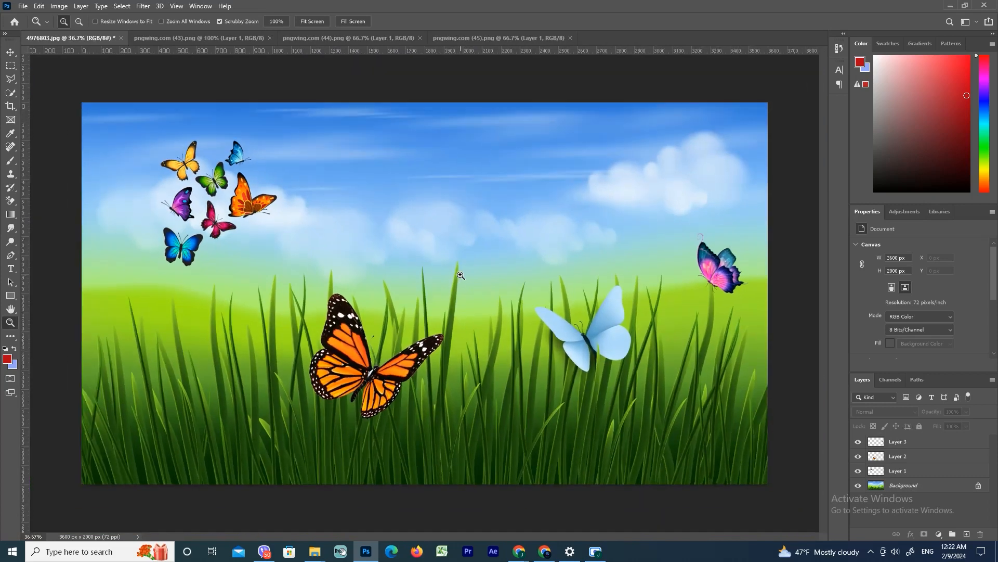
scroll(461, 276, "up", 2)
scroll(461, 275, "up", 1)
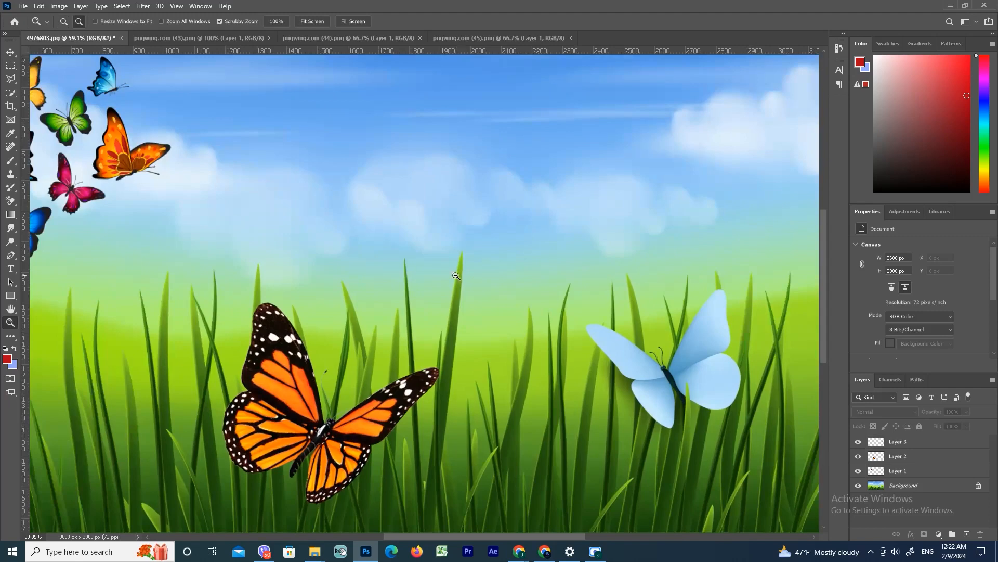
Step: Pan the magnified meadow image to its right edge and back with the Hand tool, and reduce the view to about 36.7%
left_click(14, 312)
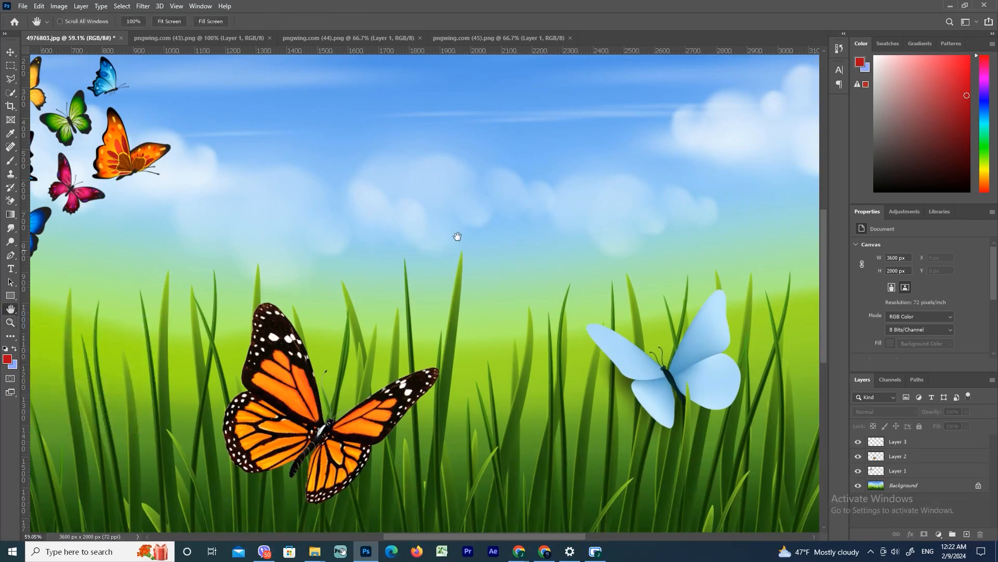
left_click_drag(470, 239, 197, 145)
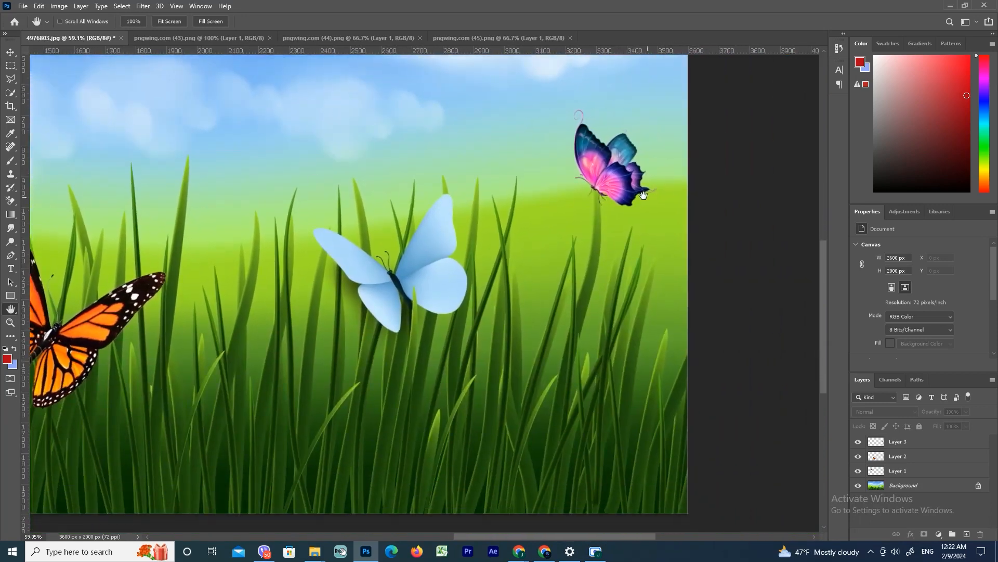
left_click_drag(624, 179, 711, 146)
left_click_drag(564, 356, 796, 327)
left_click_drag(370, 88, 334, 194)
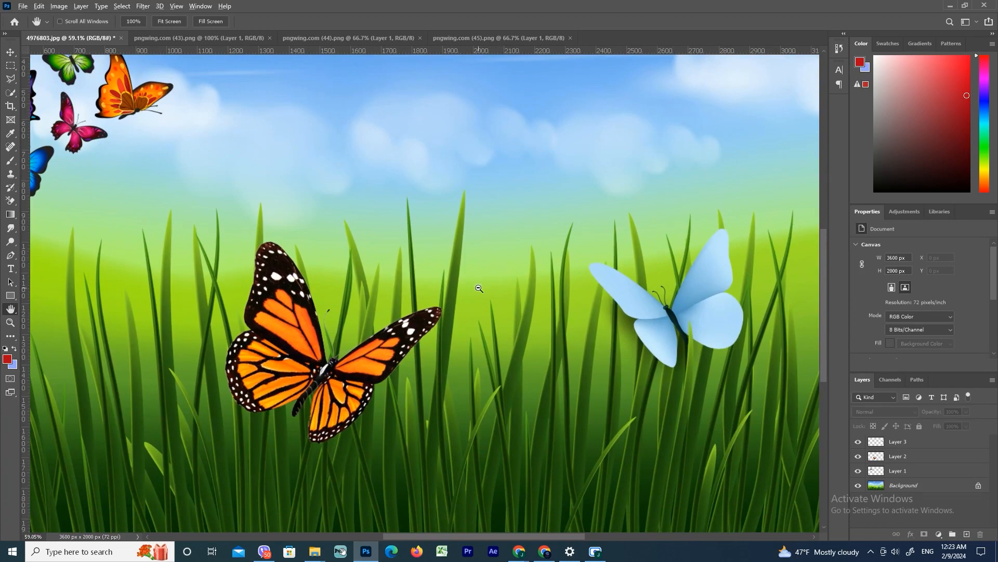
scroll(479, 289, "down", 3)
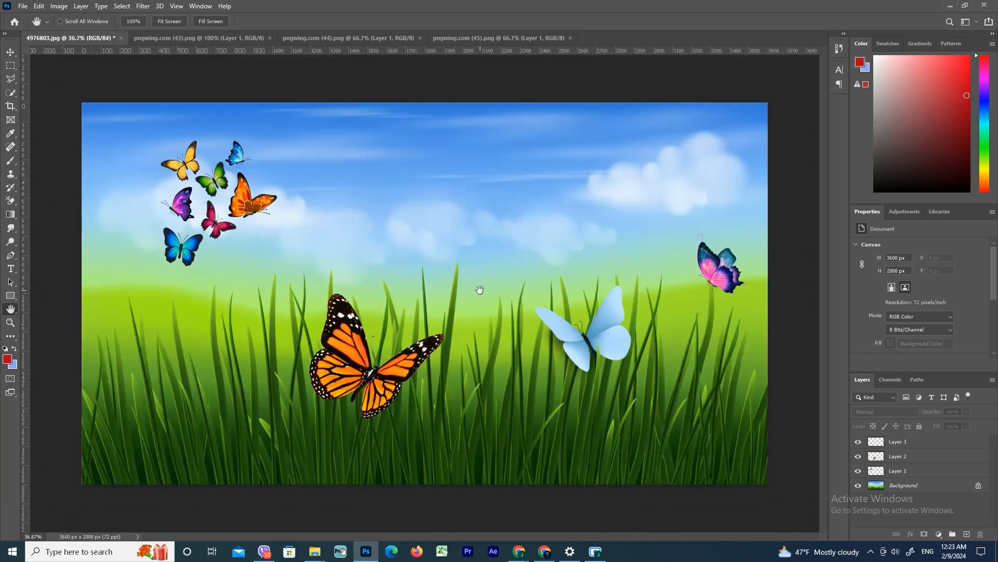